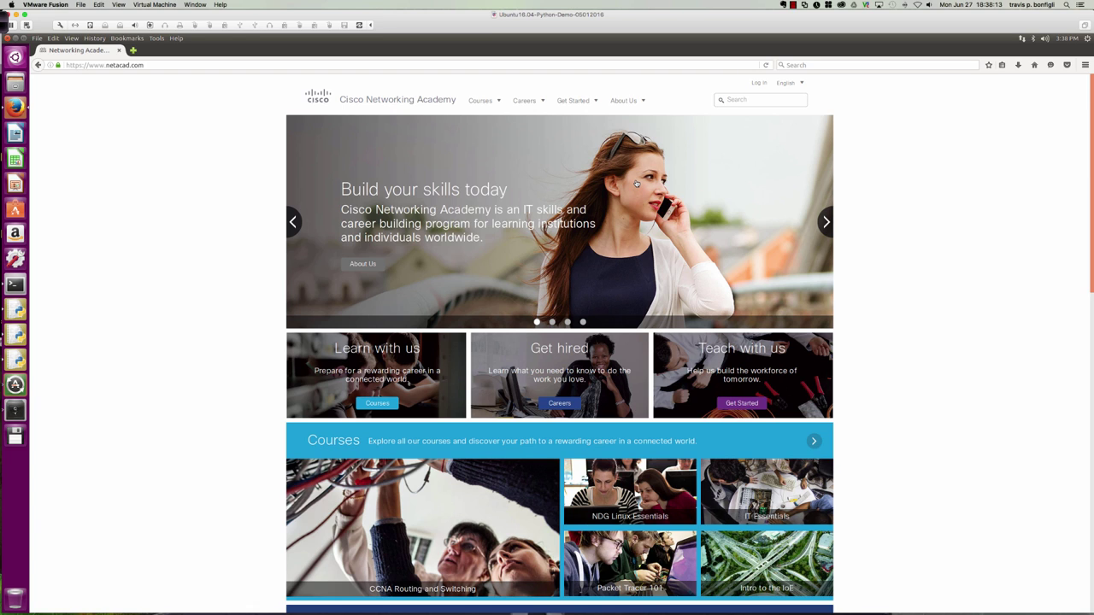
Step: Open the Packet Tracer page from the About Us menu on the Networking Academy site
{"action": "left_click", "coordinate": [636, 184]}
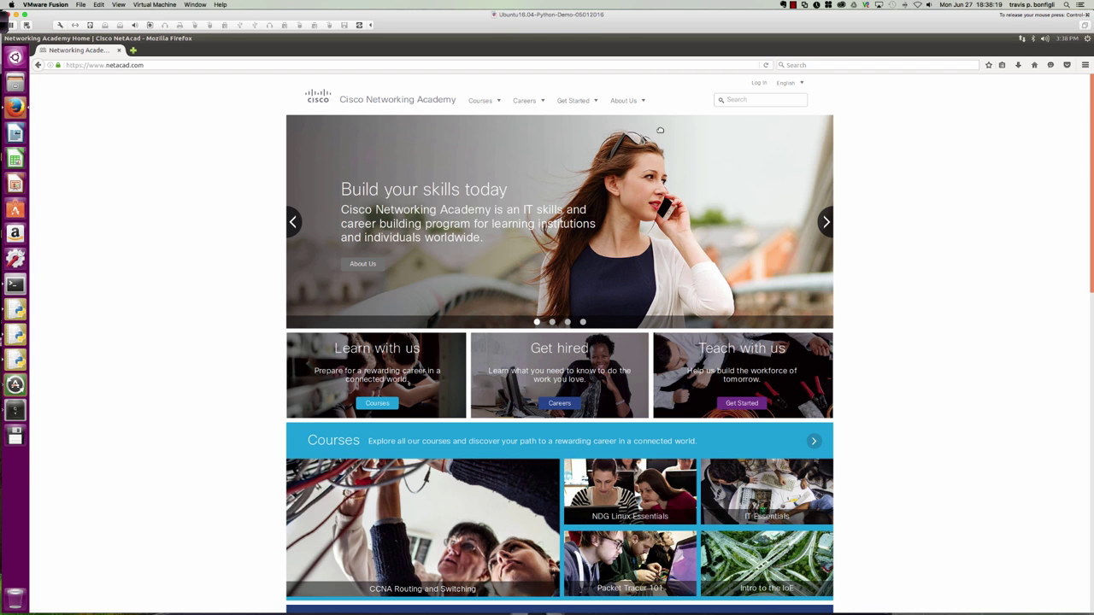
{"action": "mouse_move", "coordinate": [650, 100]}
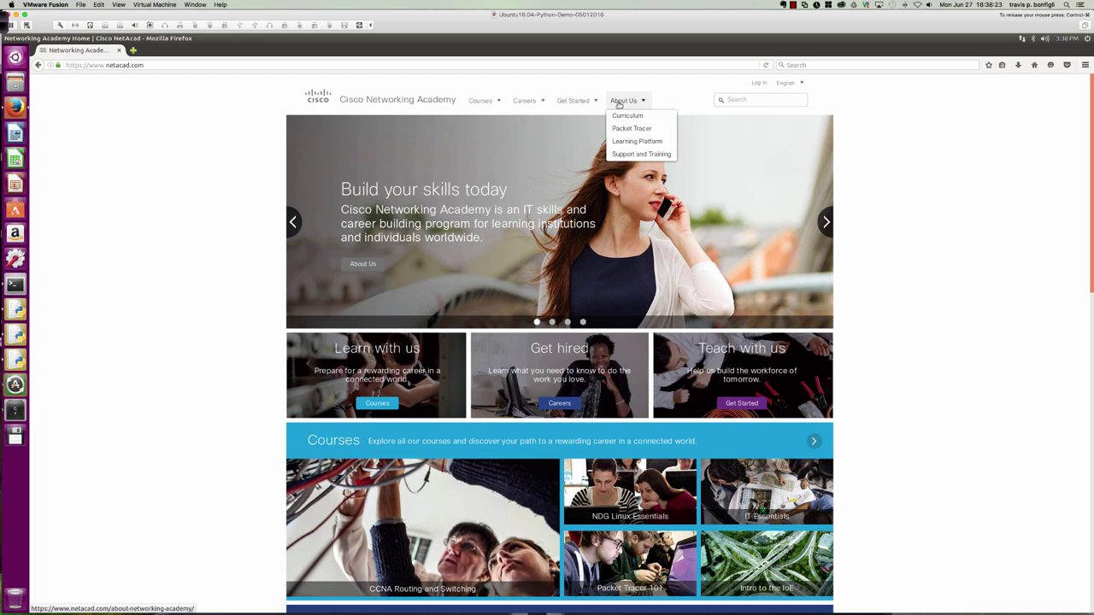
{"action": "mouse_move", "coordinate": [552, 105]}
{"action": "mouse_move", "coordinate": [488, 106]}
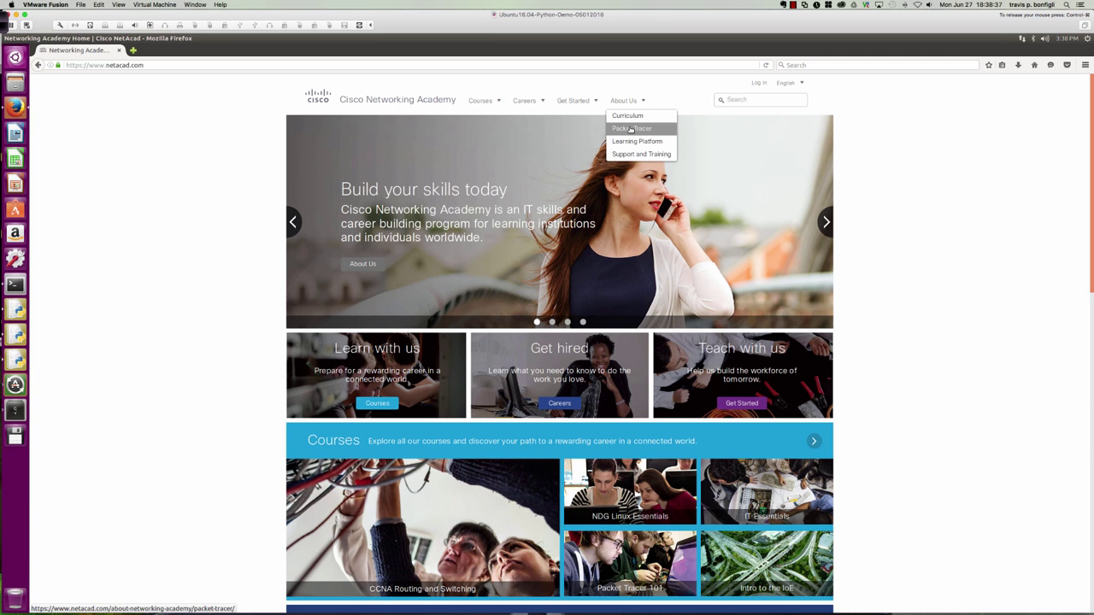
{"action": "left_click", "coordinate": [632, 129]}
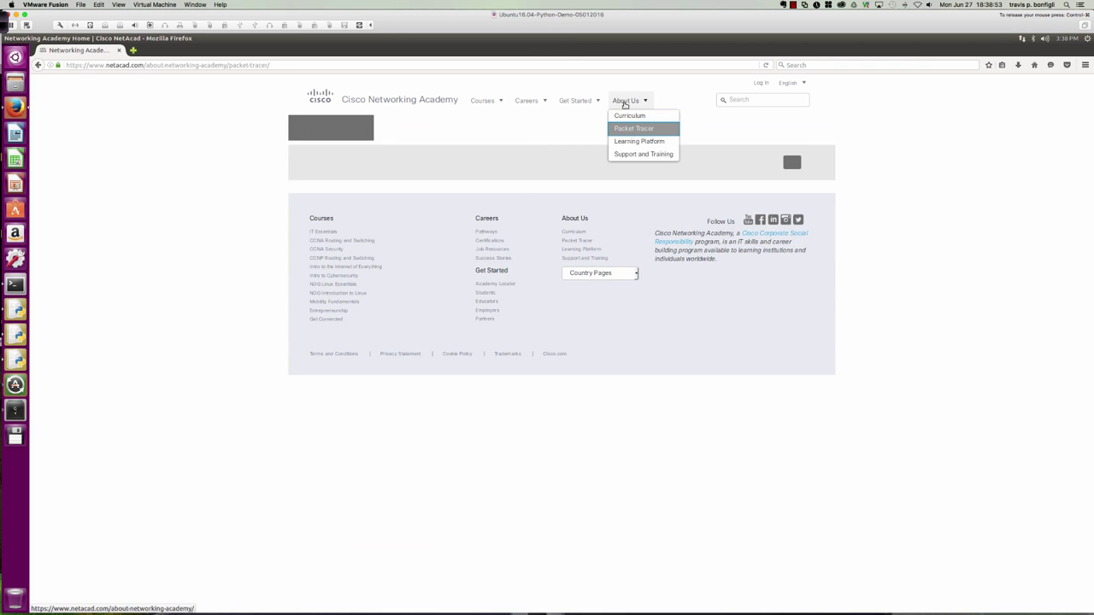
Step: Reload the Packet Tracer page and scroll down to the Packet Tracer for Windows or Linux section
{"action": "left_click", "coordinate": [766, 66]}
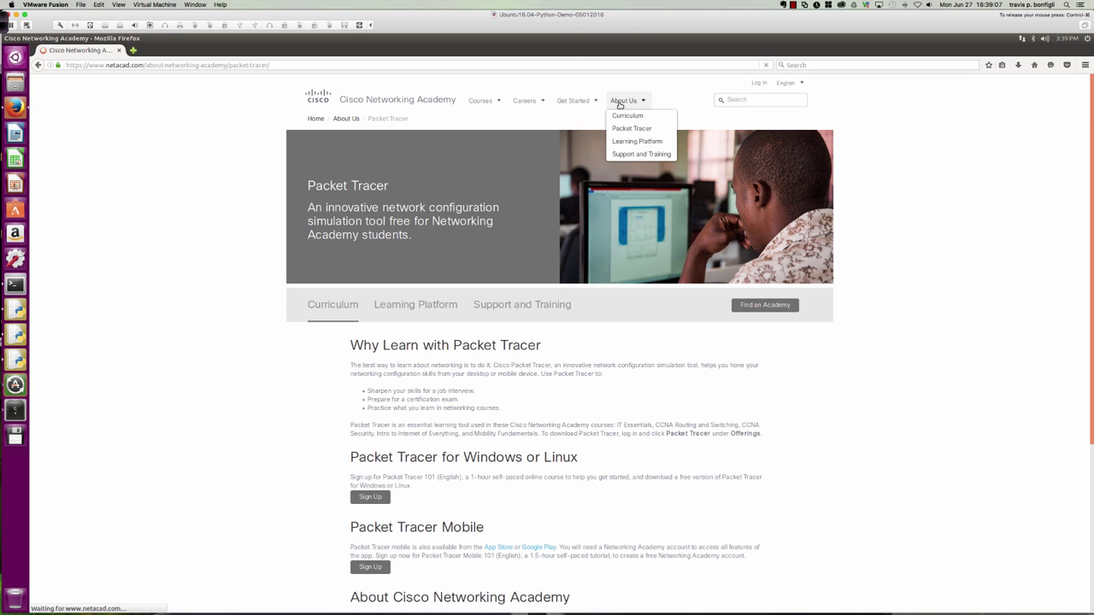
{"action": "scroll", "coordinate": [300, 391], "scroll_direction": "down", "scroll_amount": 3}
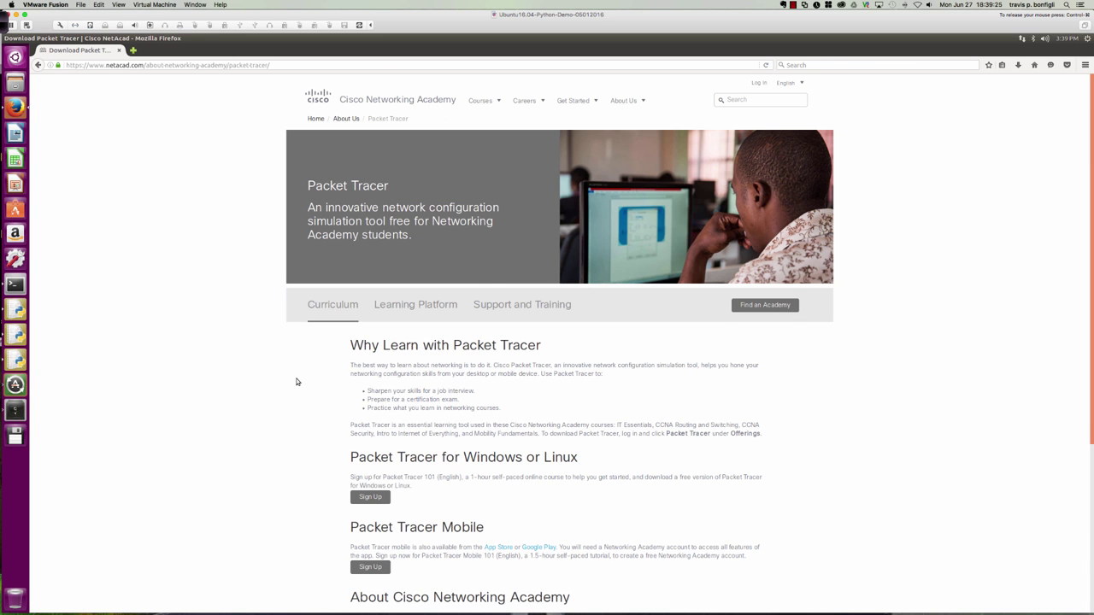
{"action": "scroll", "coordinate": [295, 383], "scroll_direction": "down", "scroll_amount": 4}
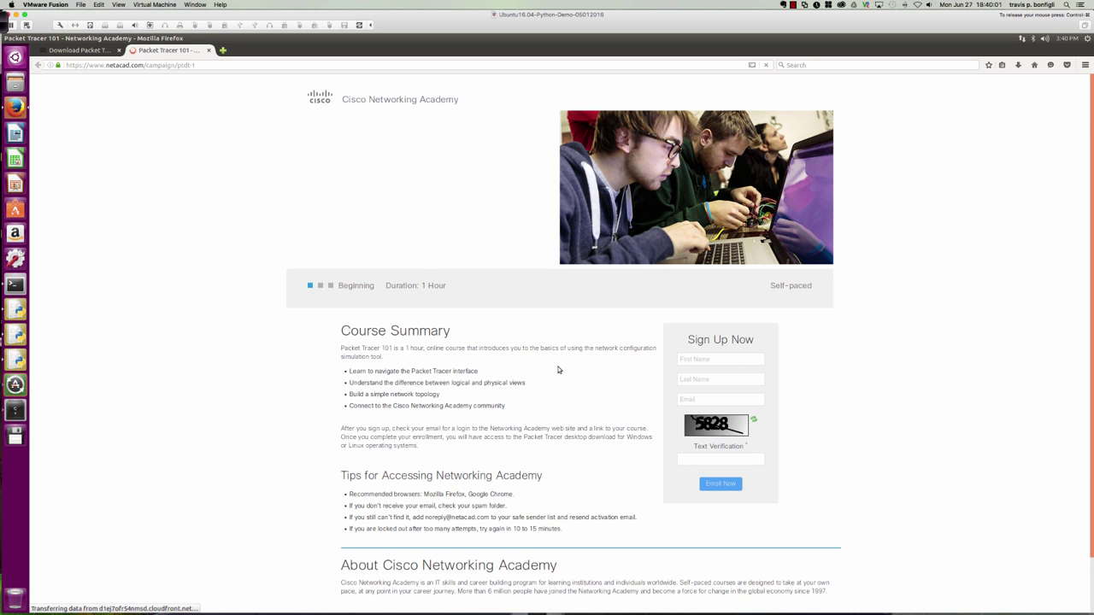
Step: Scroll down the Packet Tracer 101 course page in the new tab to its sign-up form
{"action": "scroll", "coordinate": [565, 390], "scroll_direction": "down", "scroll_amount": 2}
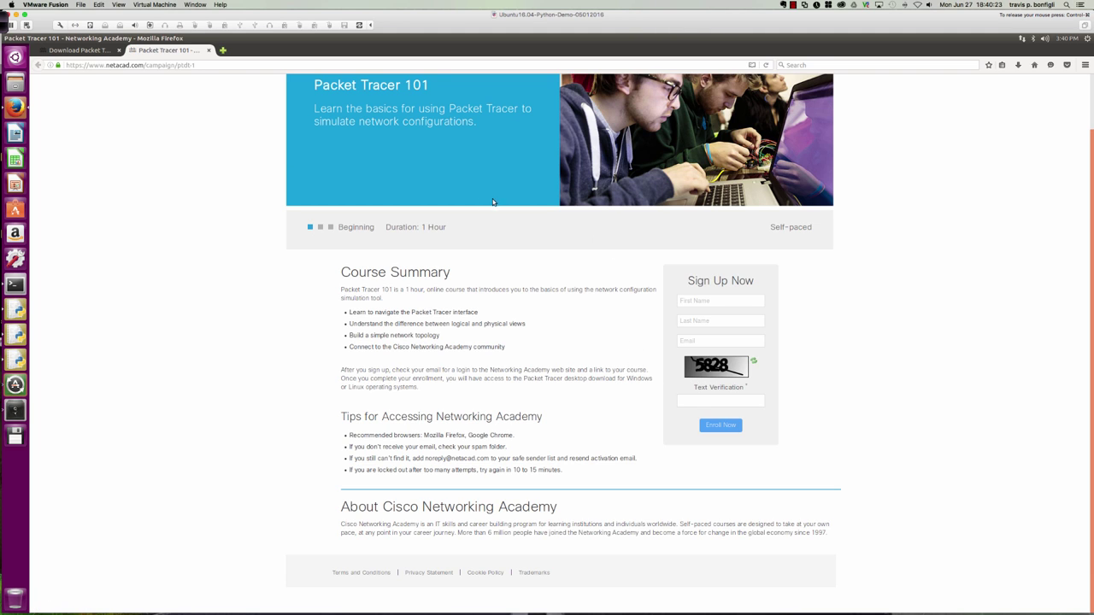
Step: Return to the Download Packet Tracer tab and log in to the Networking Academy account
{"action": "left_click", "coordinate": [84, 50]}
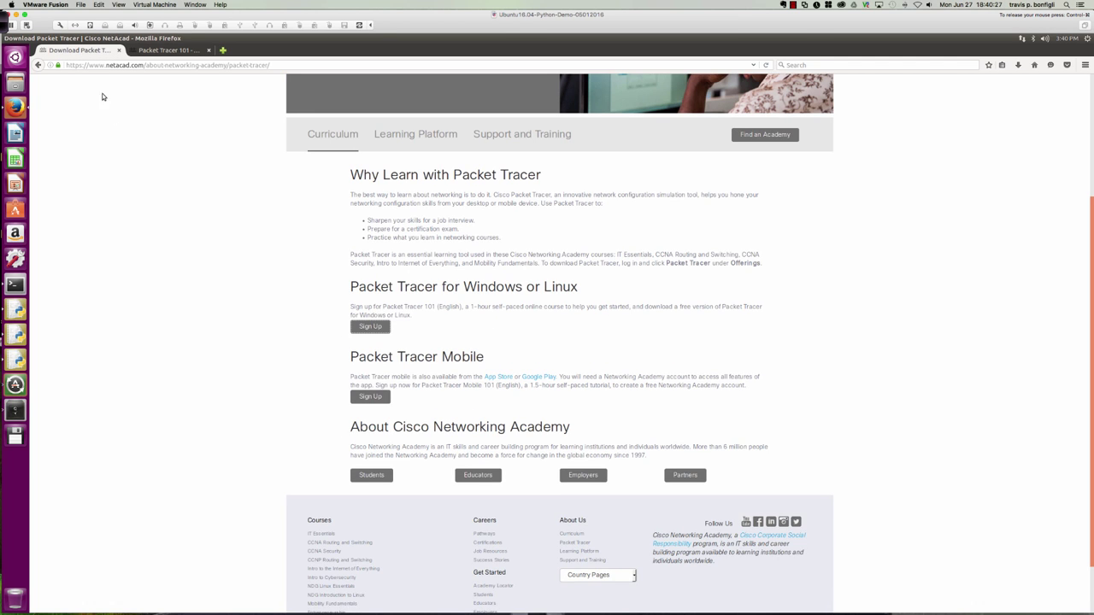
{"action": "scroll", "coordinate": [116, 119], "scroll_direction": "up", "scroll_amount": 5}
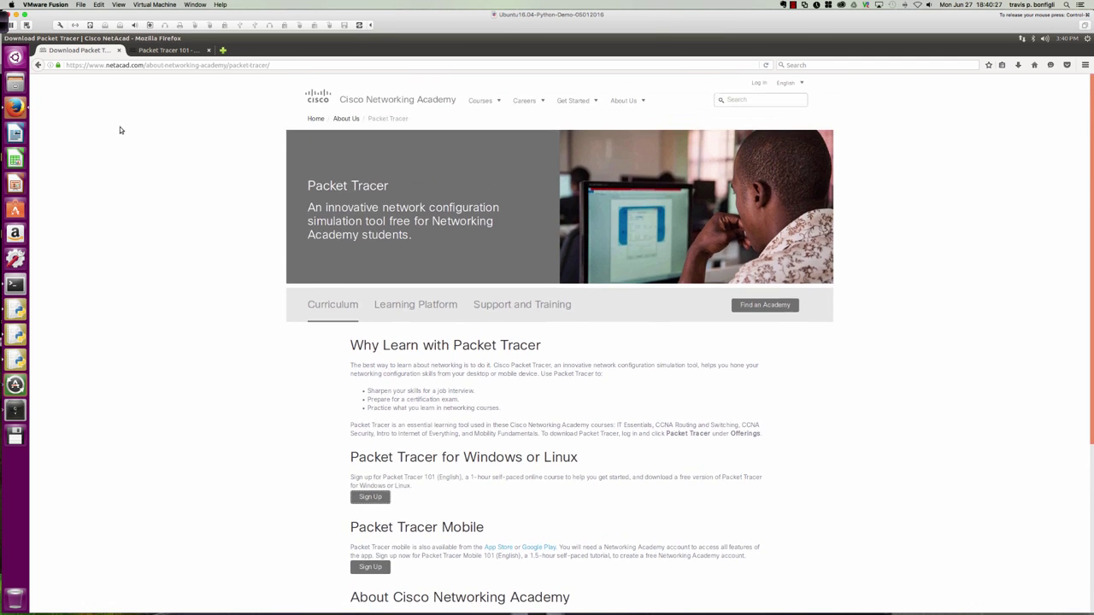
{"action": "left_click", "coordinate": [759, 82]}
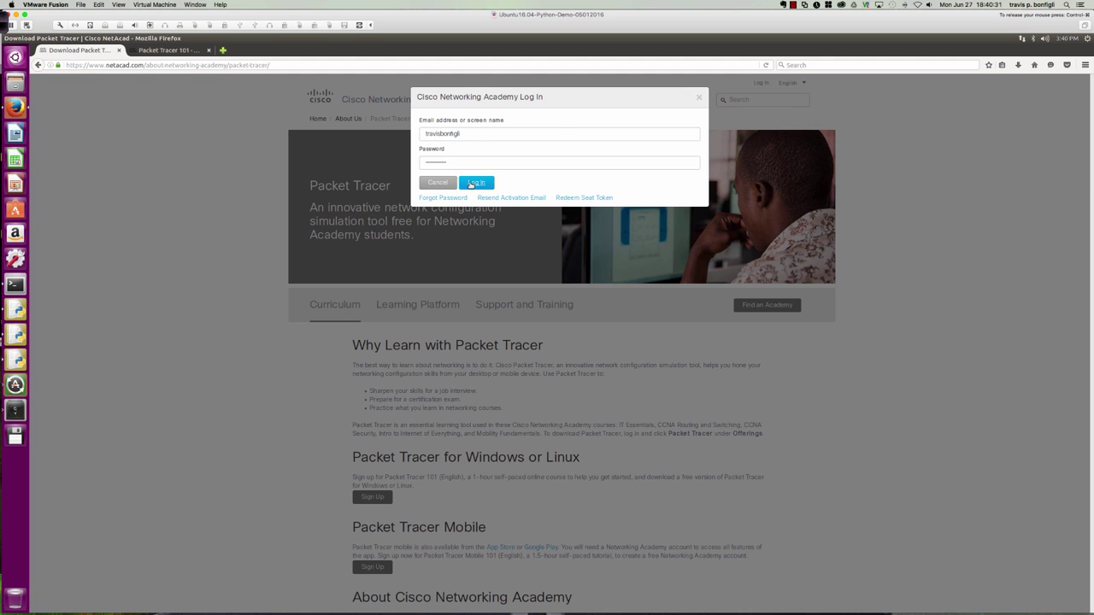
{"action": "left_click", "coordinate": [471, 183]}
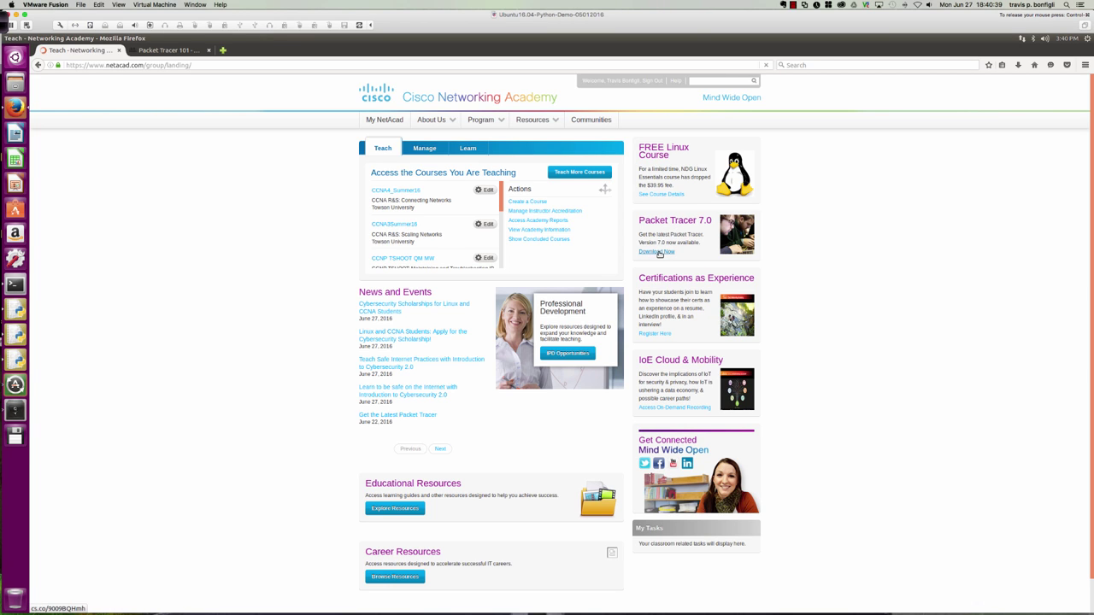
Step: Open the Packet Tracer 7.0 download page and highlight the supported Windows and Linux lines
{"action": "left_click", "coordinate": [659, 252]}
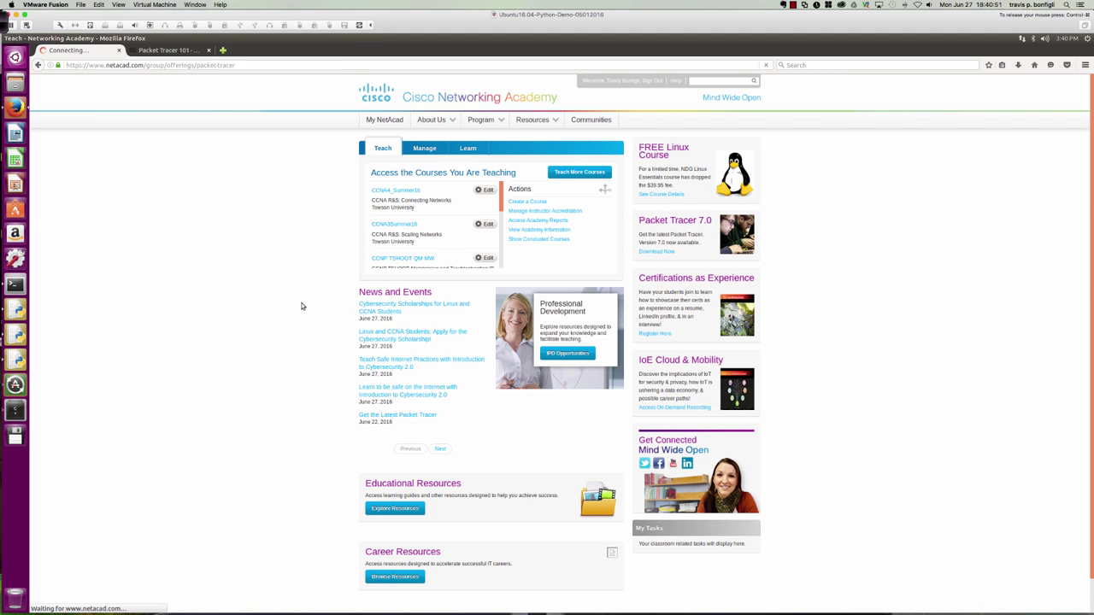
{"action": "scroll", "coordinate": [293, 303], "scroll_direction": "down", "scroll_amount": 2}
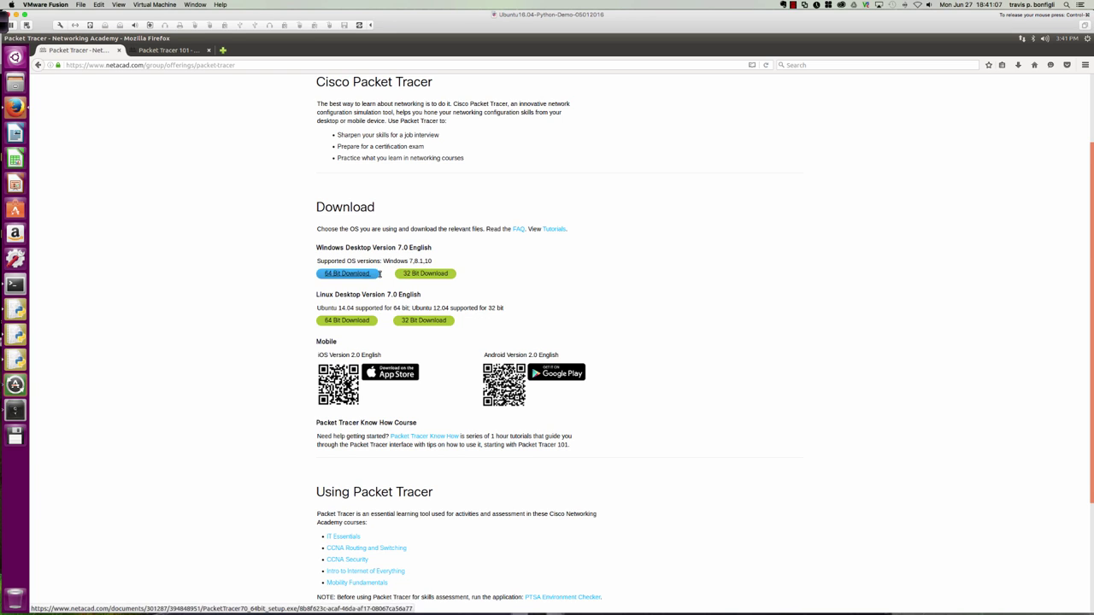
{"action": "left_click_drag", "start_coordinate": [339, 262], "coordinate": [434, 265]}
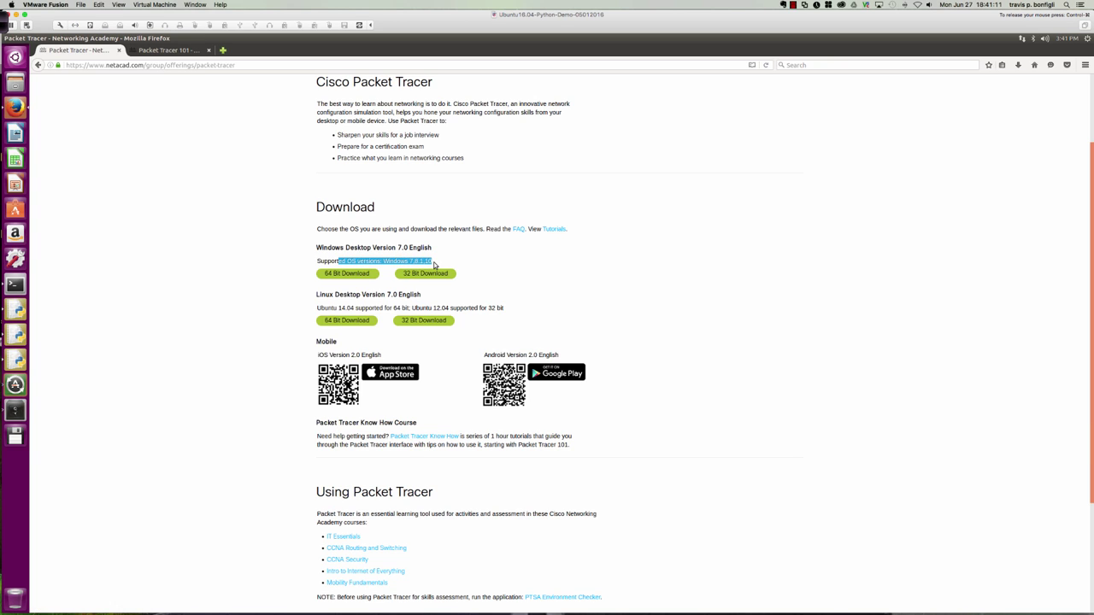
{"action": "left_click", "coordinate": [434, 265]}
{"action": "left_click_drag", "start_coordinate": [323, 293], "coordinate": [428, 297]}
{"action": "left_click", "coordinate": [393, 303]}
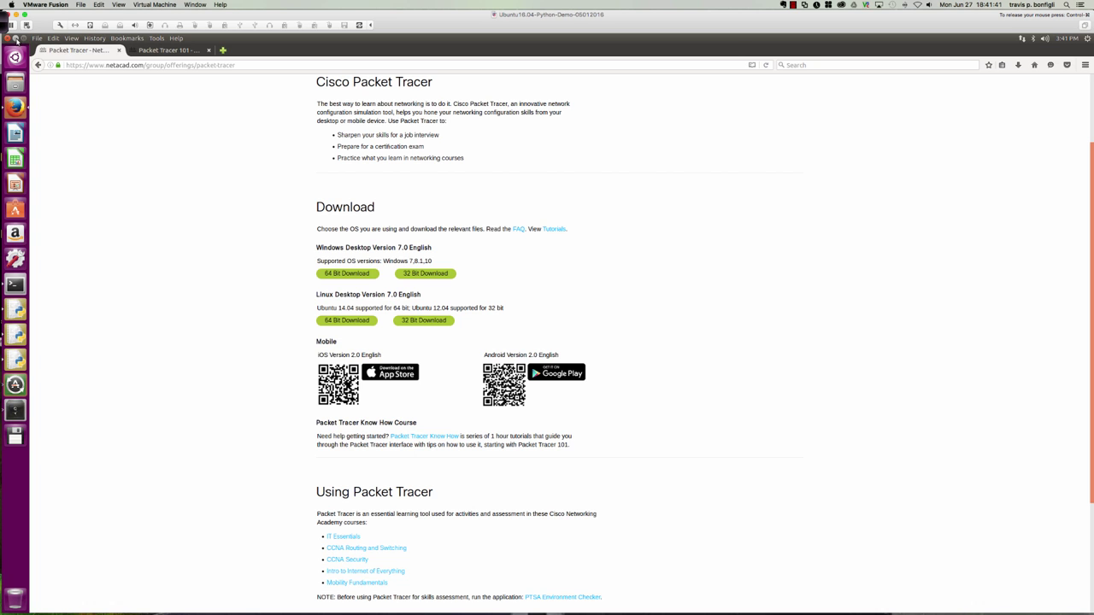
Step: In Terminal, exit Python, clear the screen and list the home folder showing PacketTracer70
{"action": "key", "text": "alt+Tab"}
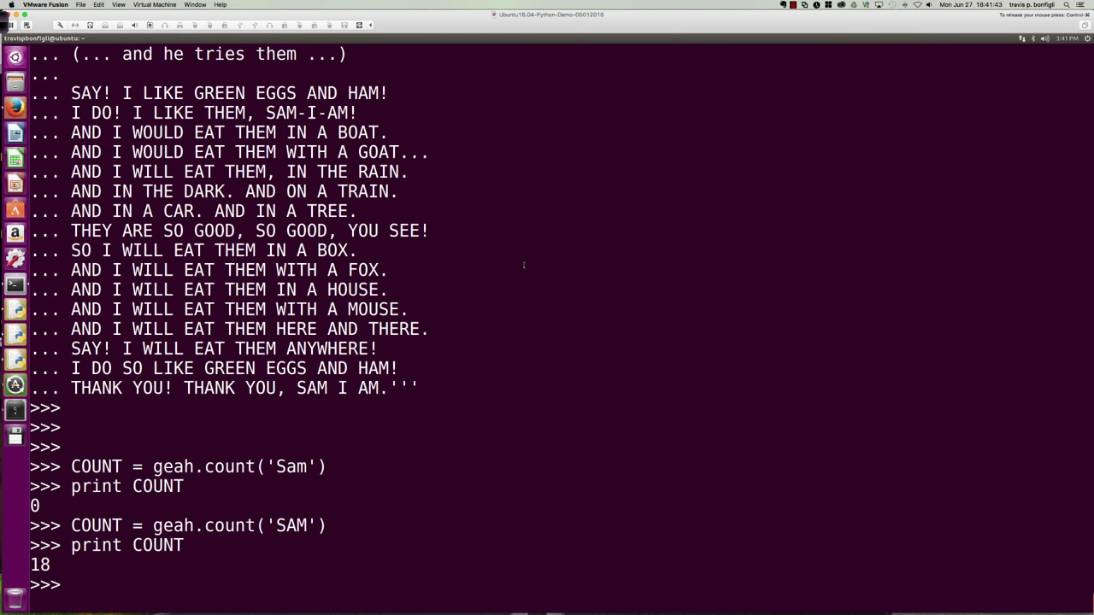
{"action": "key", "text": "ctrl+d"}
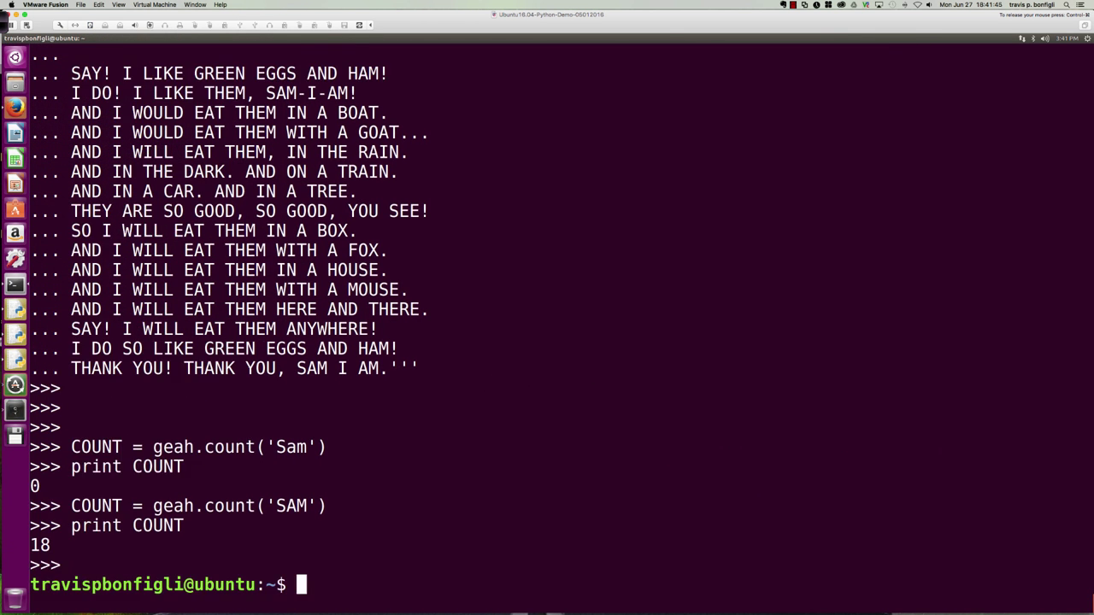
{"action": "key", "text": "ctrl+l"}
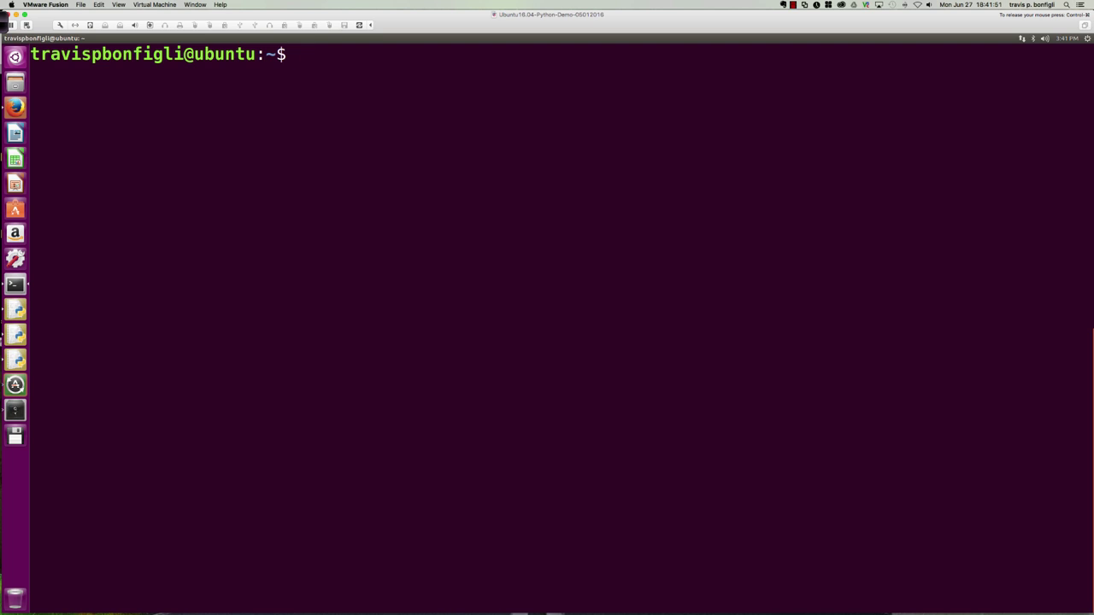
{"action": "type", "text": "ls"}
{"action": "key", "text": "Return"}
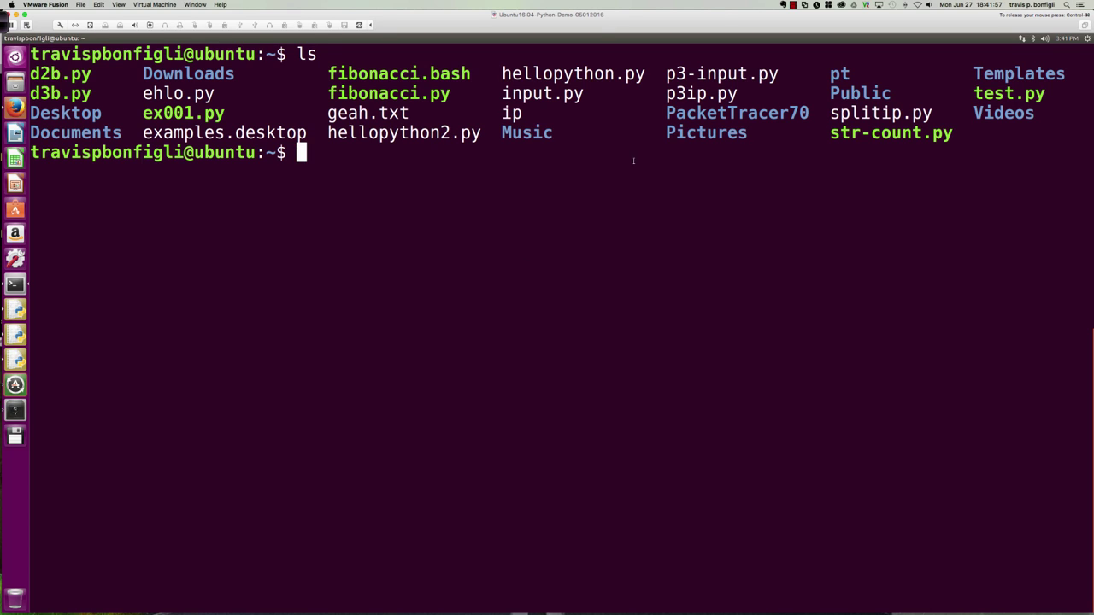
{"action": "double_click", "coordinate": [670, 114]}
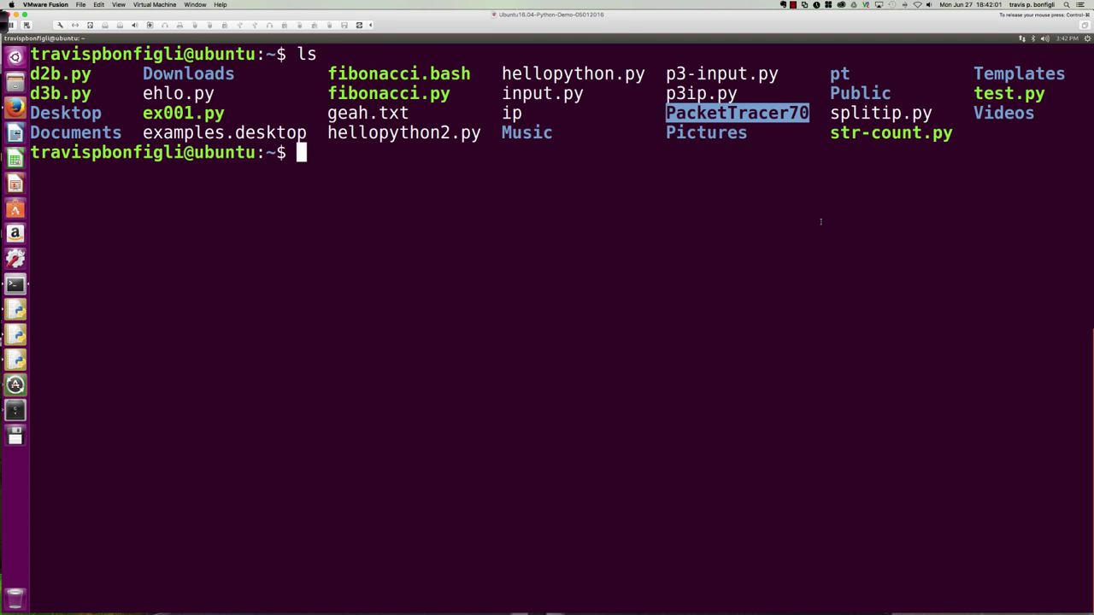
Step: Change into the PacketTracer70 folder and list its contents
{"action": "type", "text": "cd Pa"}
{"action": "key", "text": "Tab"}
{"action": "key", "text": "Return"}
{"action": "key", "text": "ctrl+l"}
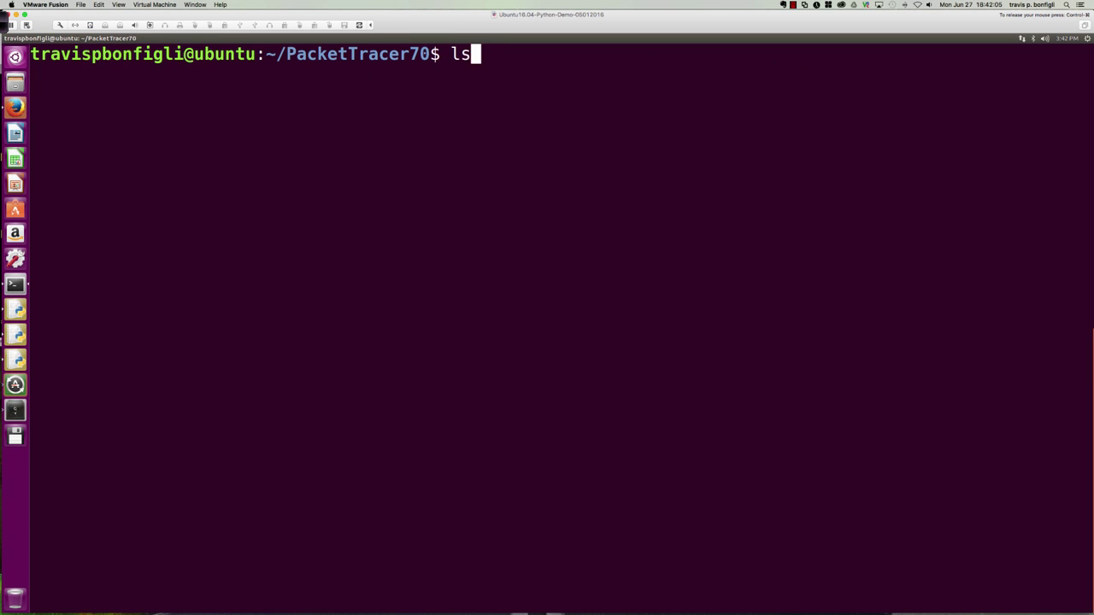
{"action": "type", "text": "ls"}
{"action": "key", "text": "Return"}
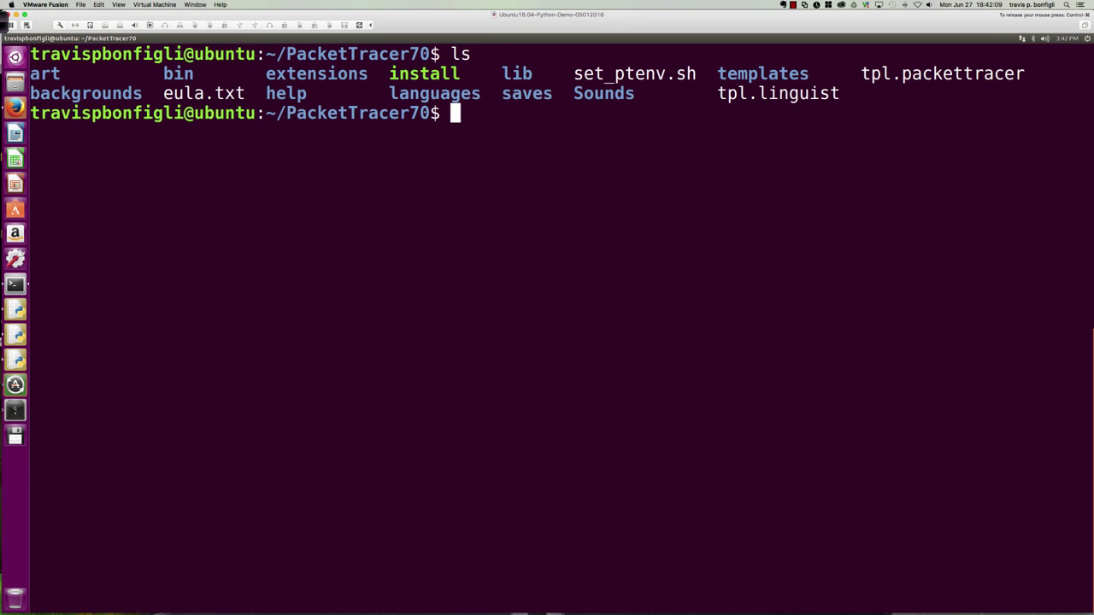
Step: Run the ./install script to launch the Packet Tracer 7.0 installer
{"action": "type", "text": "./ins"}
{"action": "key", "text": "Tab"}
{"action": "key", "text": "Return"}
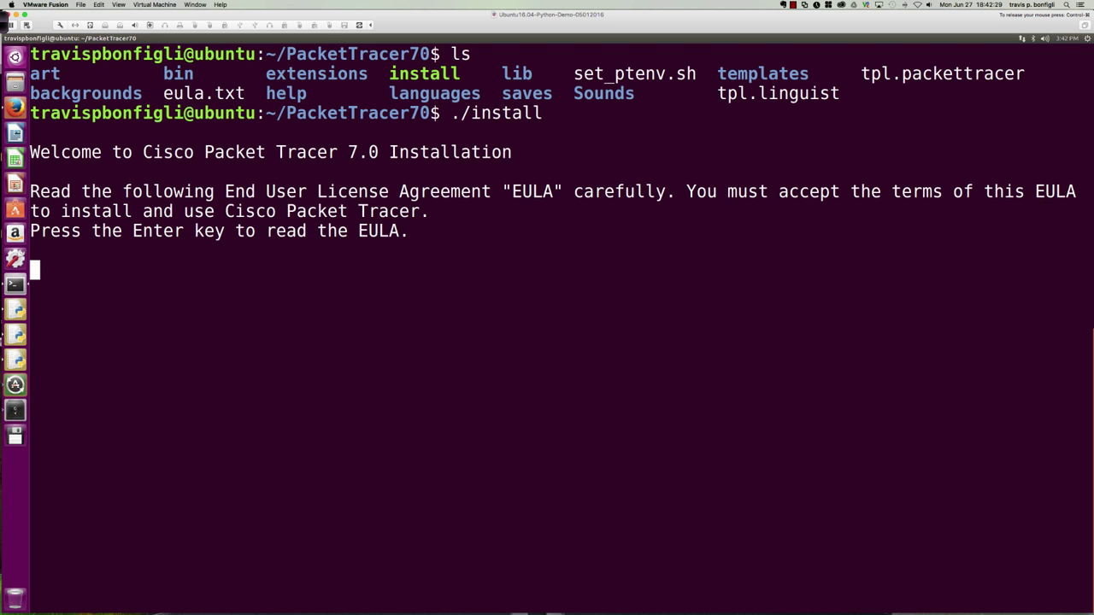
Step: Page through the Packet Tracer licence agreement and accept it with Y
{"action": "key", "text": "Return"}
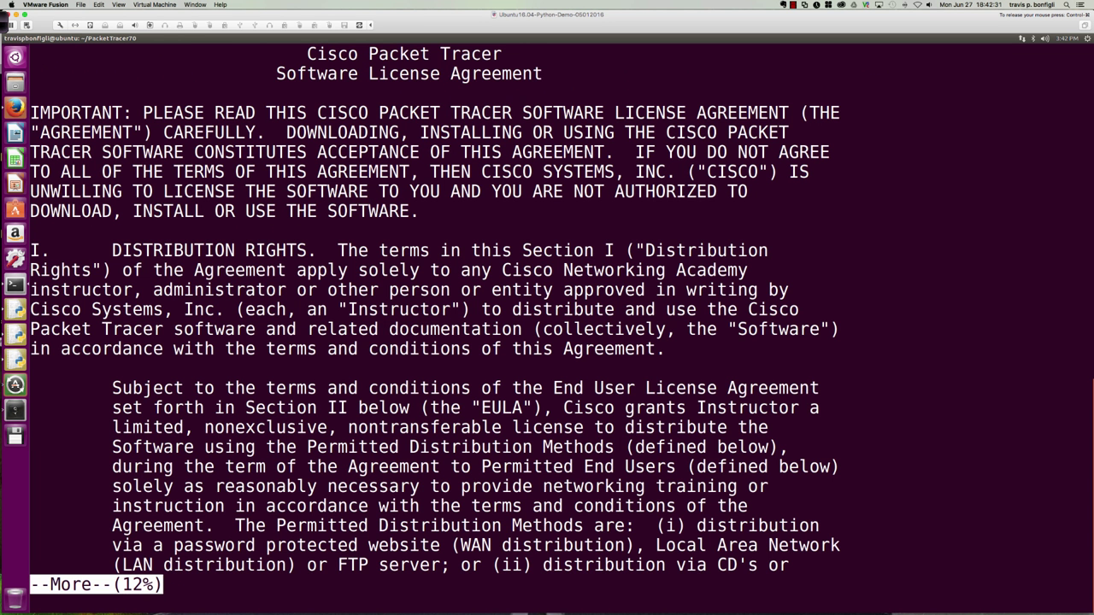
{"action": "key", "text": "space"}
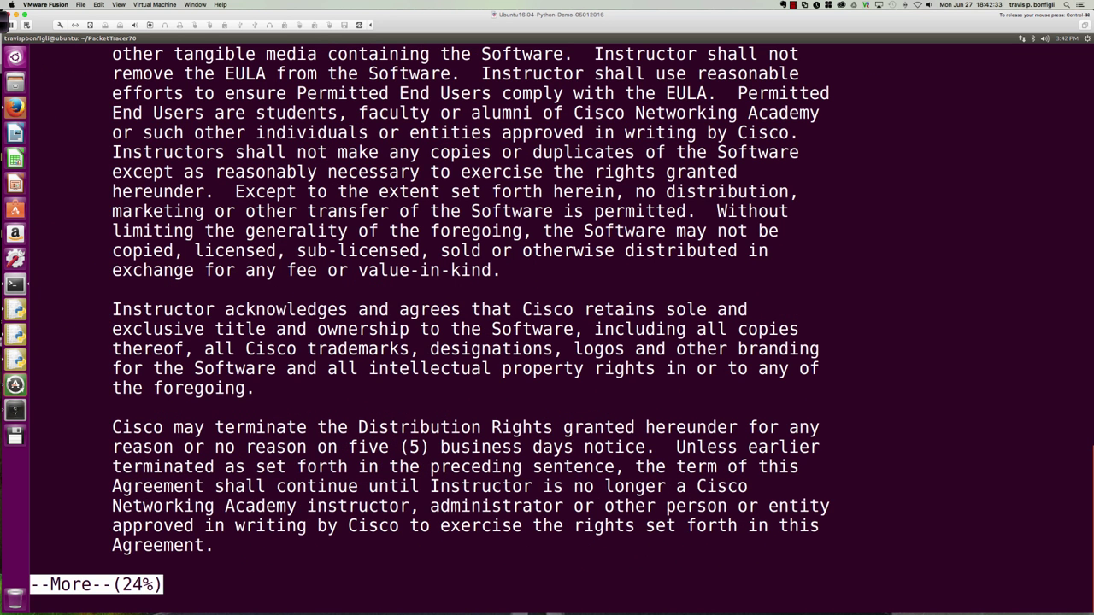
{"action": "key", "text": "space"}
{"action": "key", "text": "space"}
{"action": "key", "text": "space"}
{"action": "key", "text": "space"}
{"action": "key", "text": "space"}
{"action": "key", "text": "space"}
{"action": "key", "text": "space"}
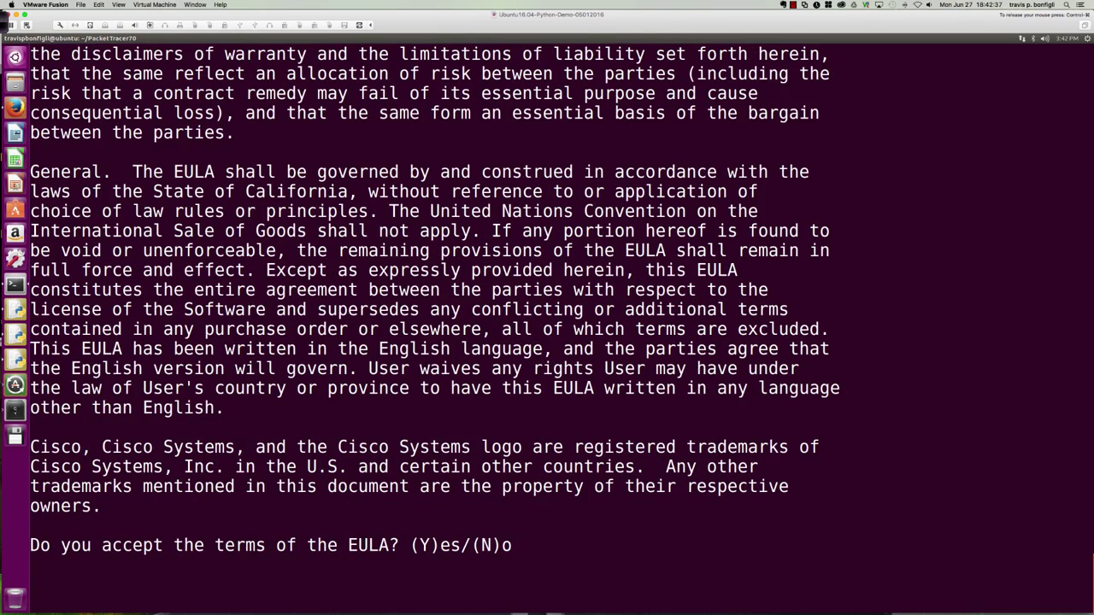
{"action": "type", "text": "Y"}
{"action": "key", "text": "Return"}
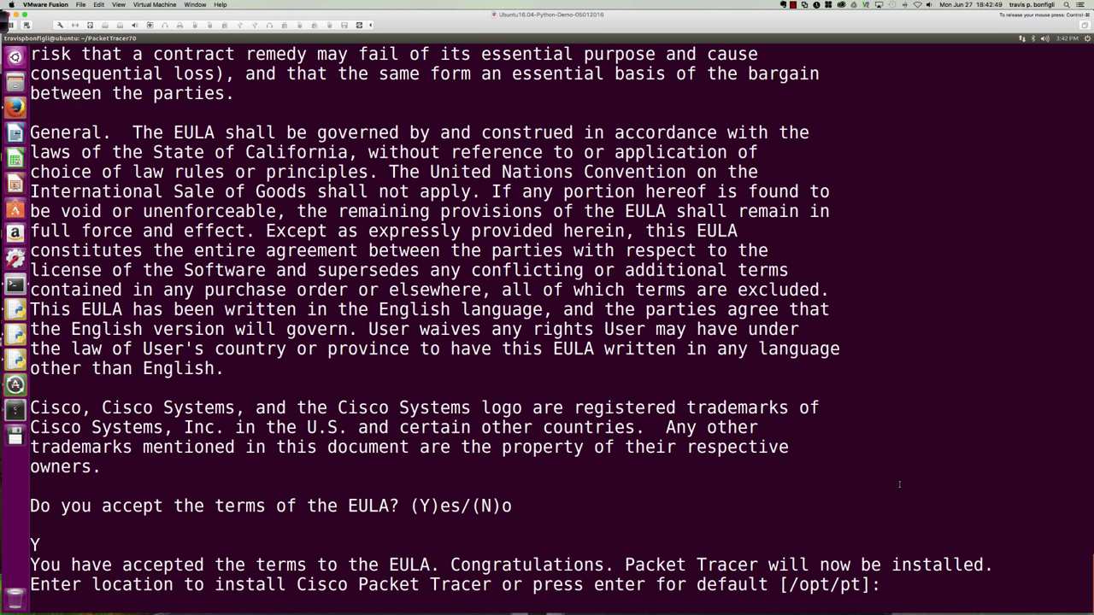
Step: Install to /tmp, replace the existing copy, enter the sudo password and grant root access
{"action": "type", "text": "/tmp"}
{"action": "key", "text": "Return"}
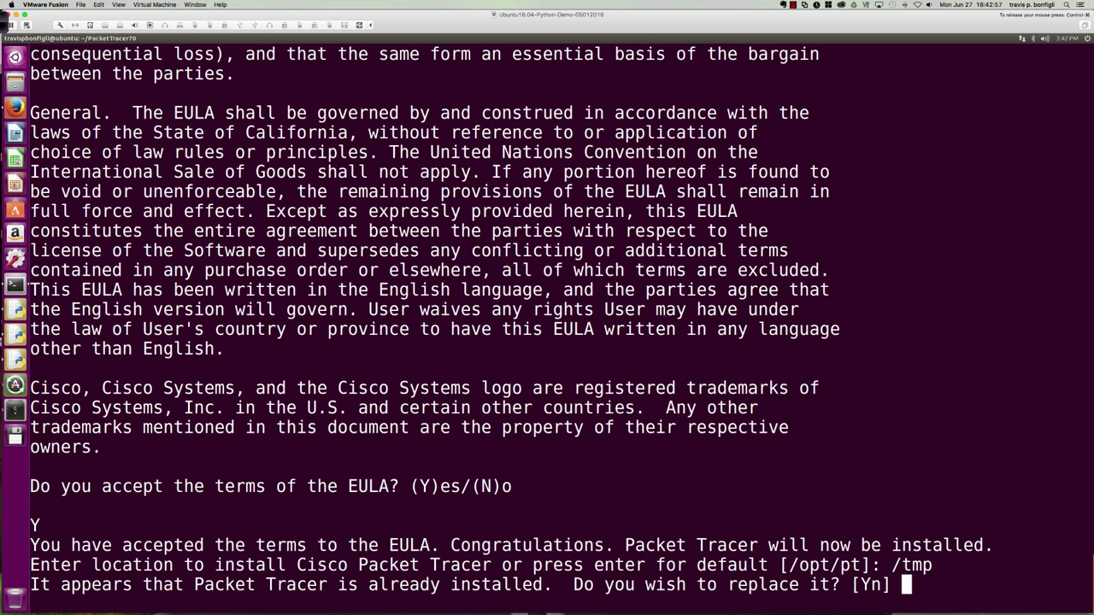
{"action": "type", "text": "Y"}
{"action": "key", "text": "Return"}
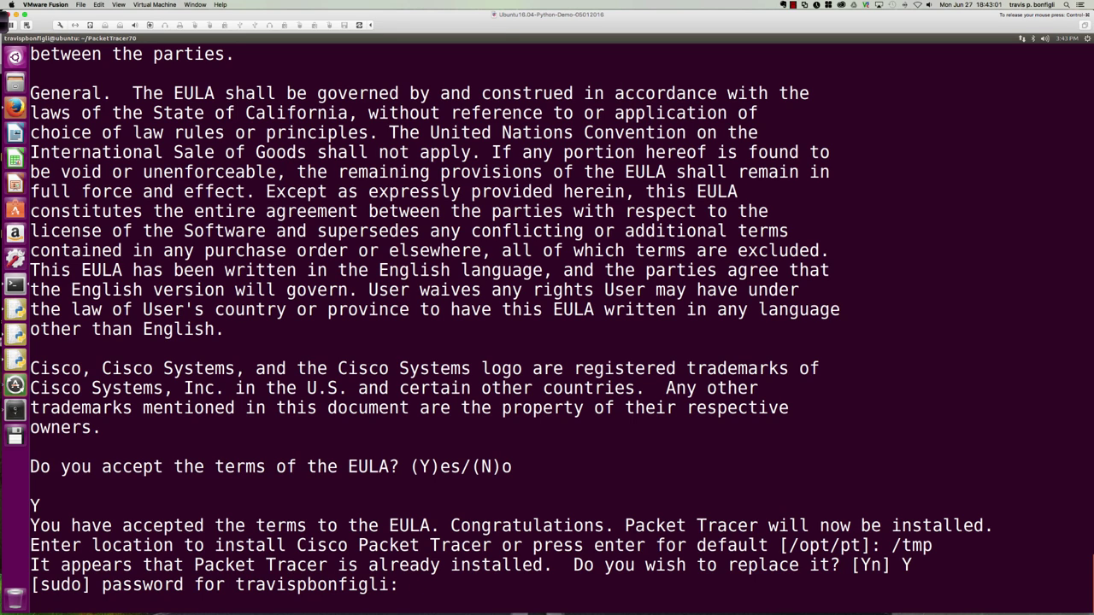
{"action": "key", "text": "Return"}
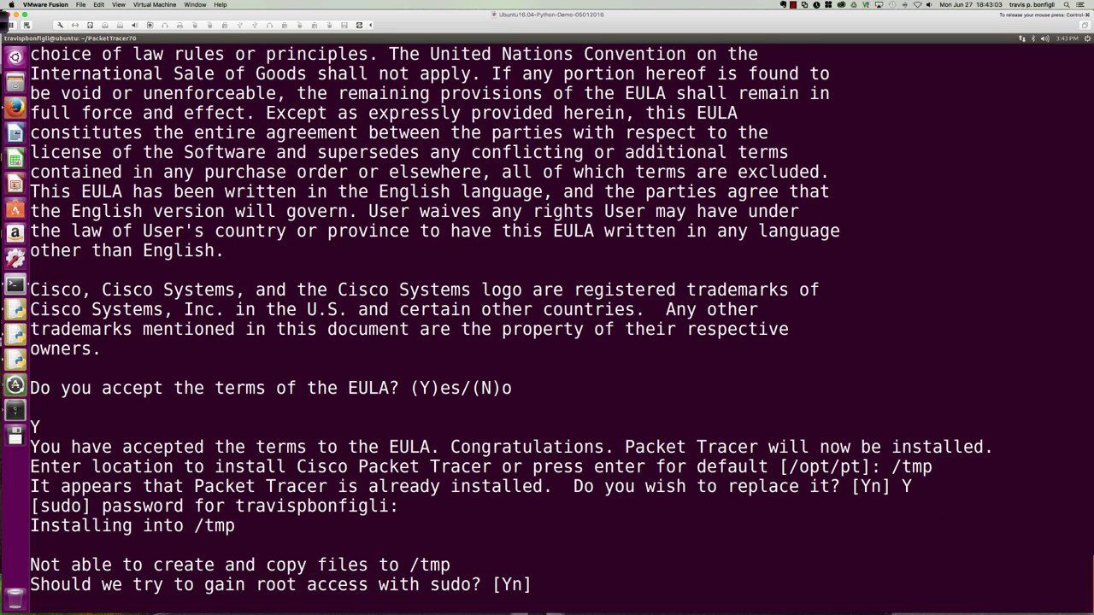
{"action": "type", "text": "Y"}
{"action": "key", "text": "Return"}
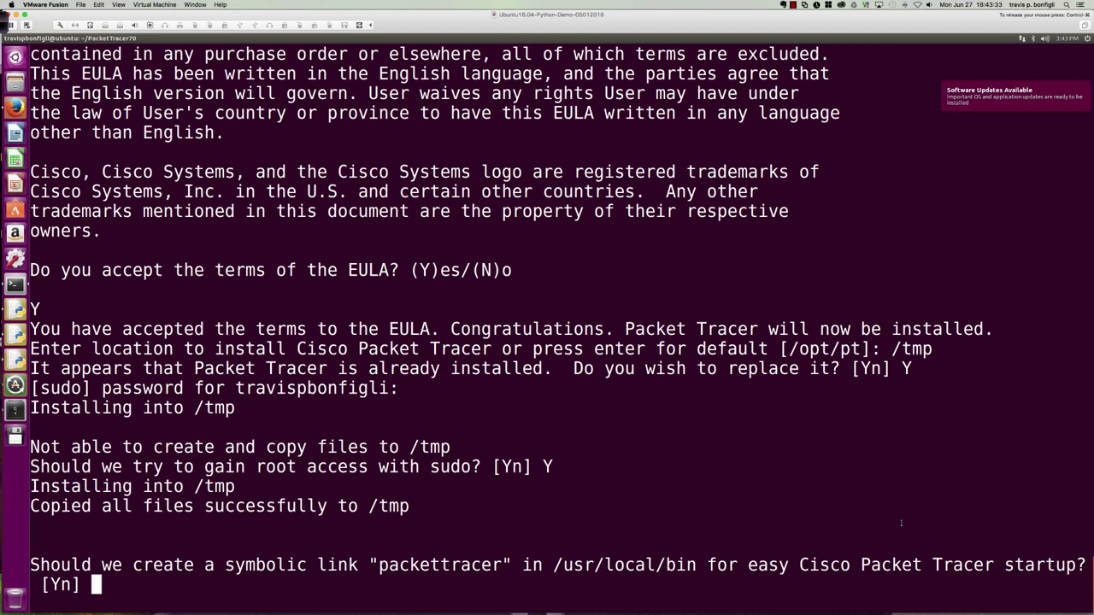
Step: Create the packettracer startup link, then list /usr/local/bin to confirm it exists
{"action": "type", "text": "Y"}
{"action": "key", "text": "Return"}
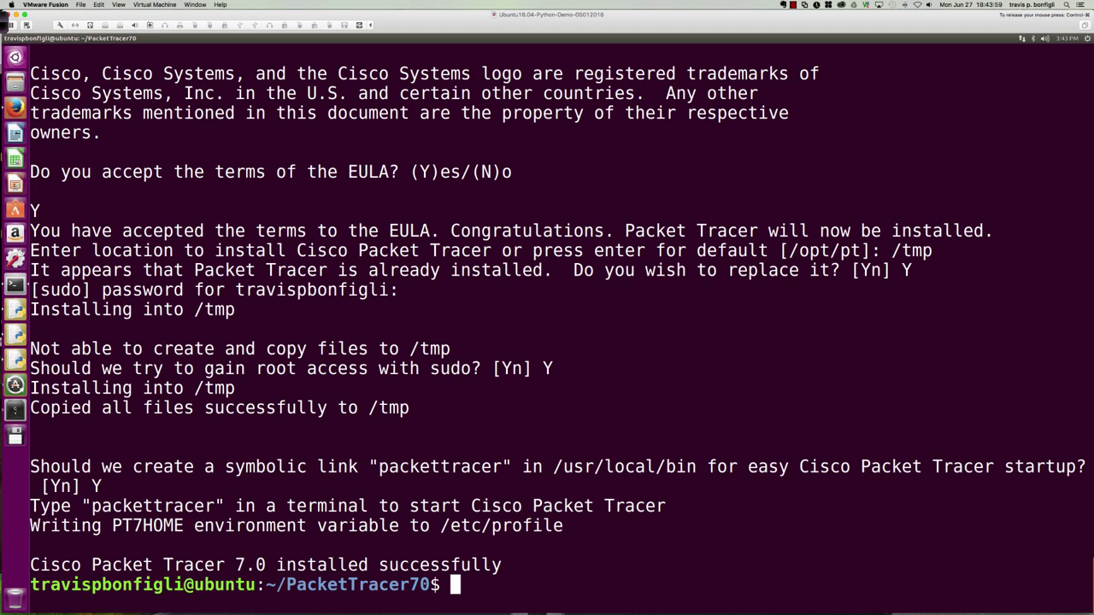
{"action": "type", "text": "cd /usr/local/bin"}
{"action": "key", "text": "Return"}
{"action": "type", "text": "ls"}
{"action": "key", "text": "Return"}
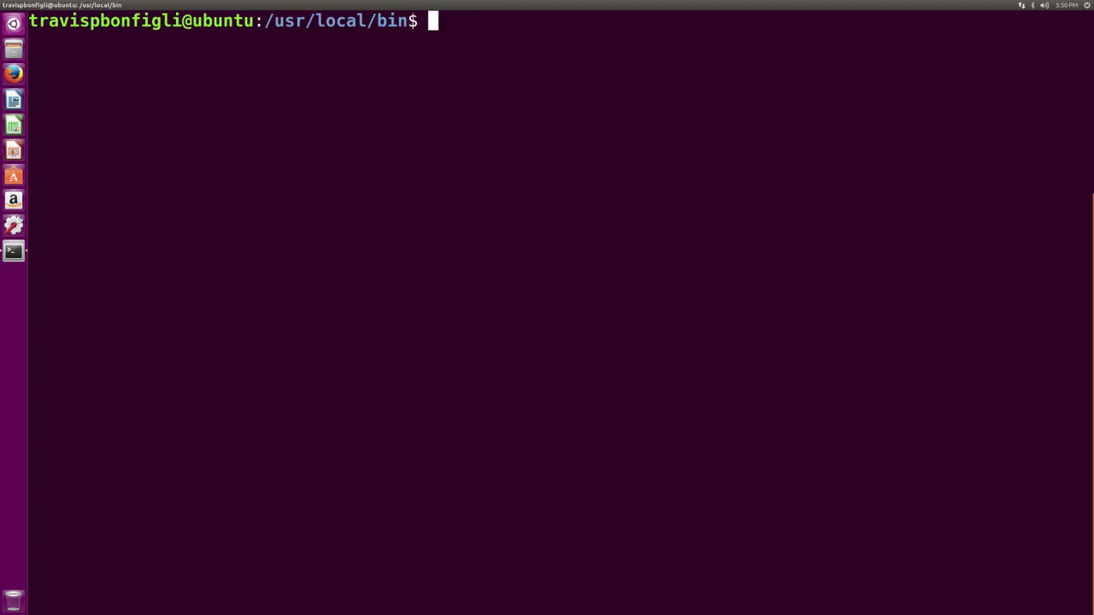
Step: From /opt/pt, list the folder and launch Packet Tracer with ./packettracer
{"action": "type", "text": "cd /opt/p"}
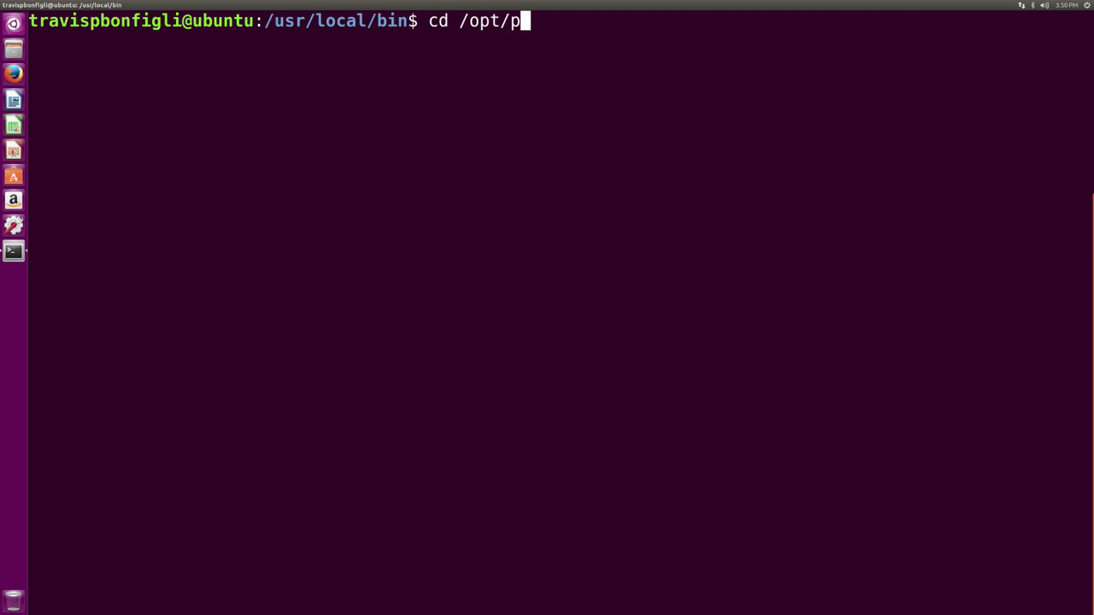
{"action": "type", "text": "t"}
{"action": "key", "text": "Return"}
{"action": "type", "text": "ls"}
{"action": "key", "text": "Return"}
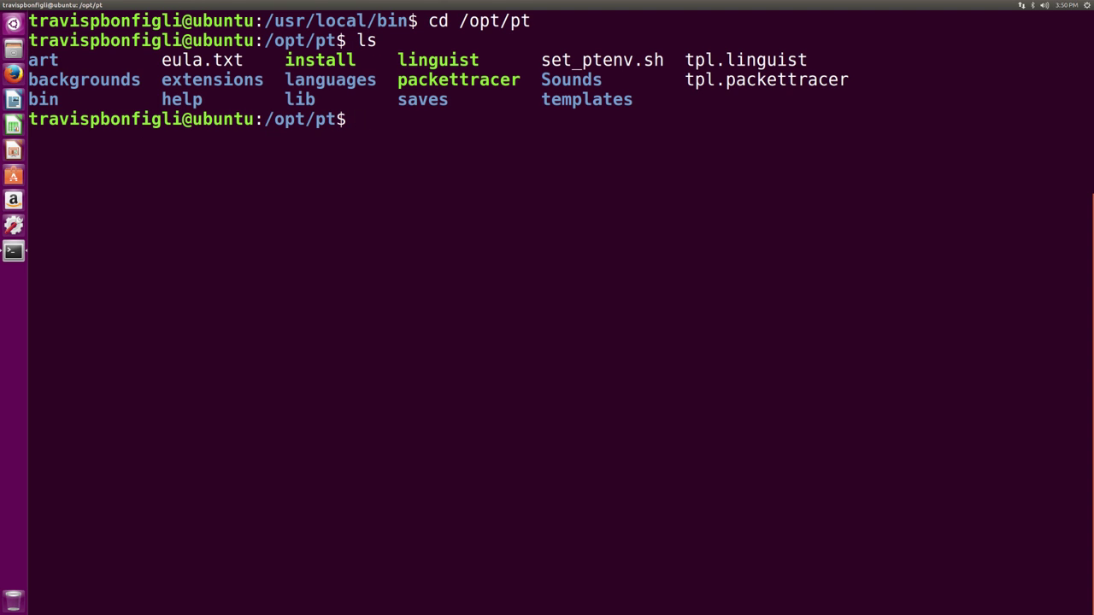
{"action": "type", "text": "./pa"}
{"action": "key", "text": "Tab"}
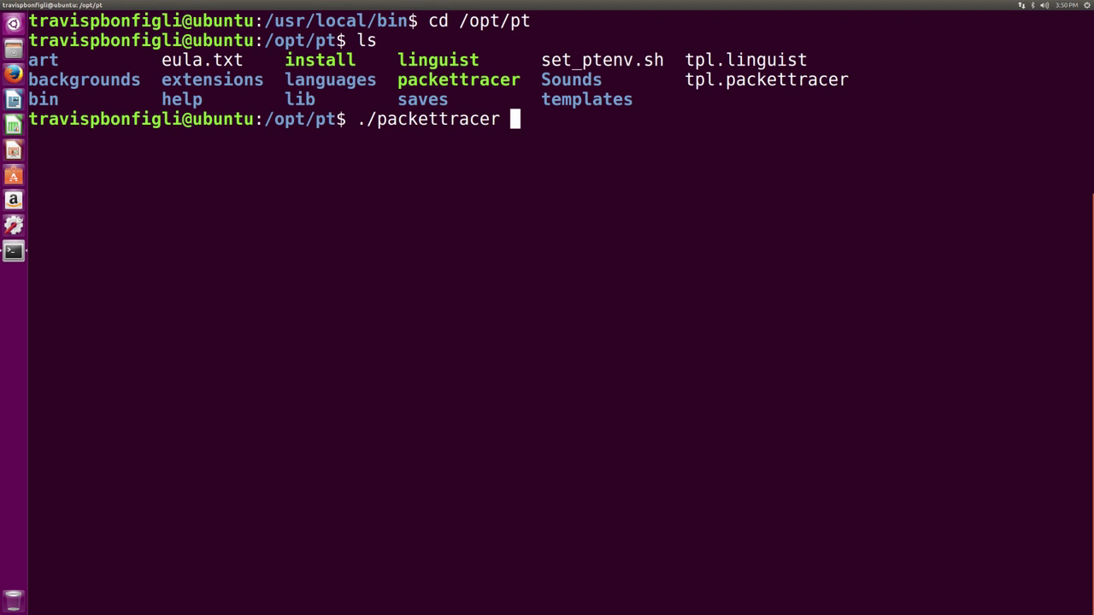
{"action": "key", "text": "Return"}
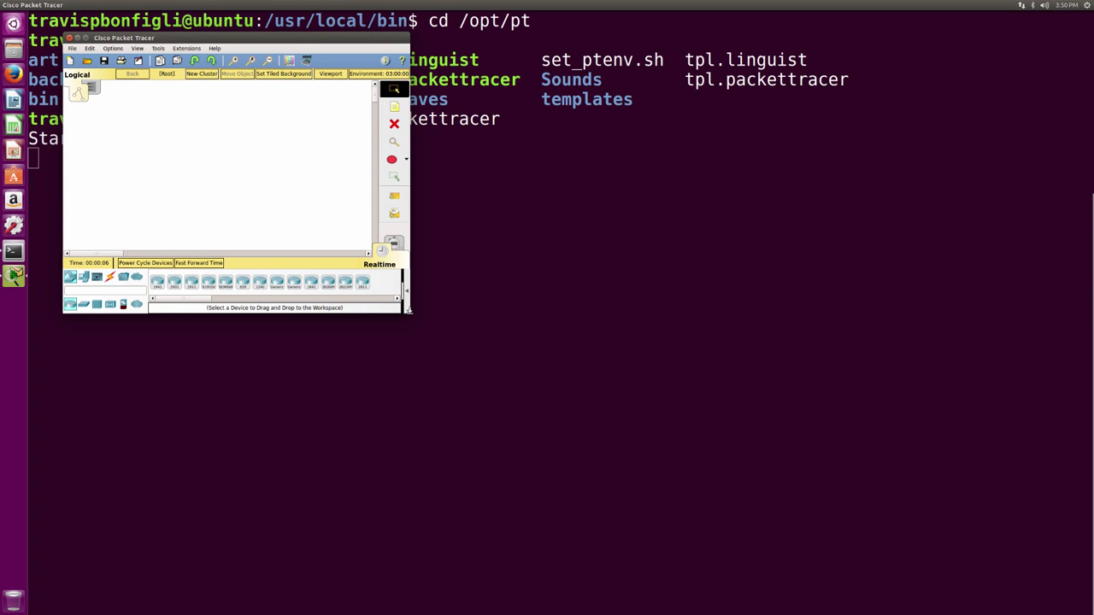
Step: Stretch the Packet Tracer window larger from its bottom-right corner
{"action": "left_click_drag", "start_coordinate": [408, 311], "coordinate": [1024, 571]}
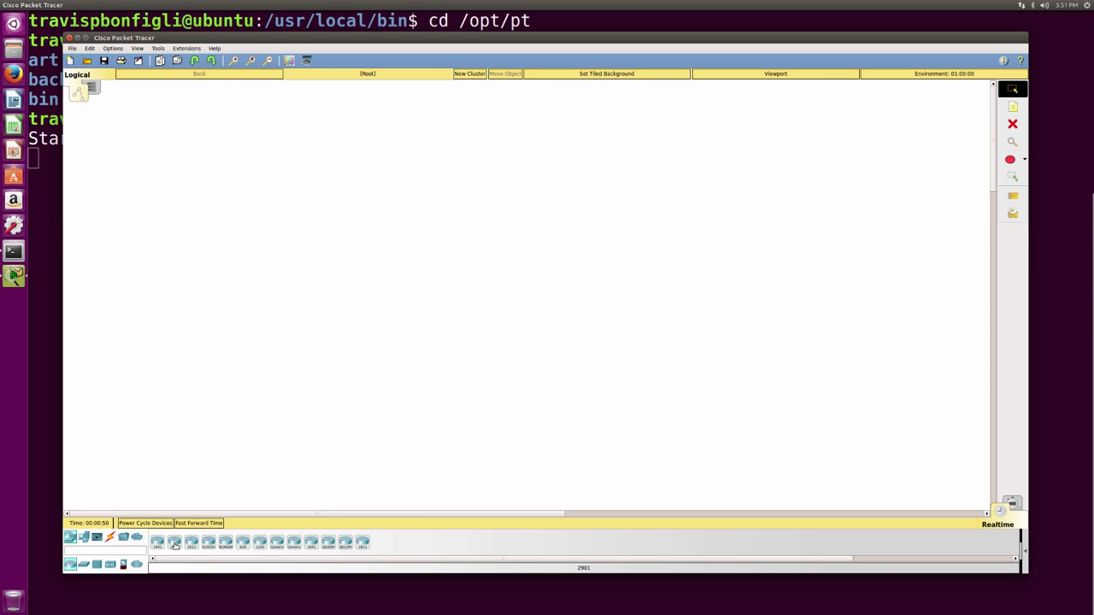
Step: Place a 2911 router (Router0) on the workspace and open its CLI tab
{"action": "left_click_drag", "start_coordinate": [191, 544], "coordinate": [299, 370]}
{"action": "left_click_drag", "start_coordinate": [327, 327], "coordinate": [337, 306]}
{"action": "left_click", "coordinate": [340, 305]}
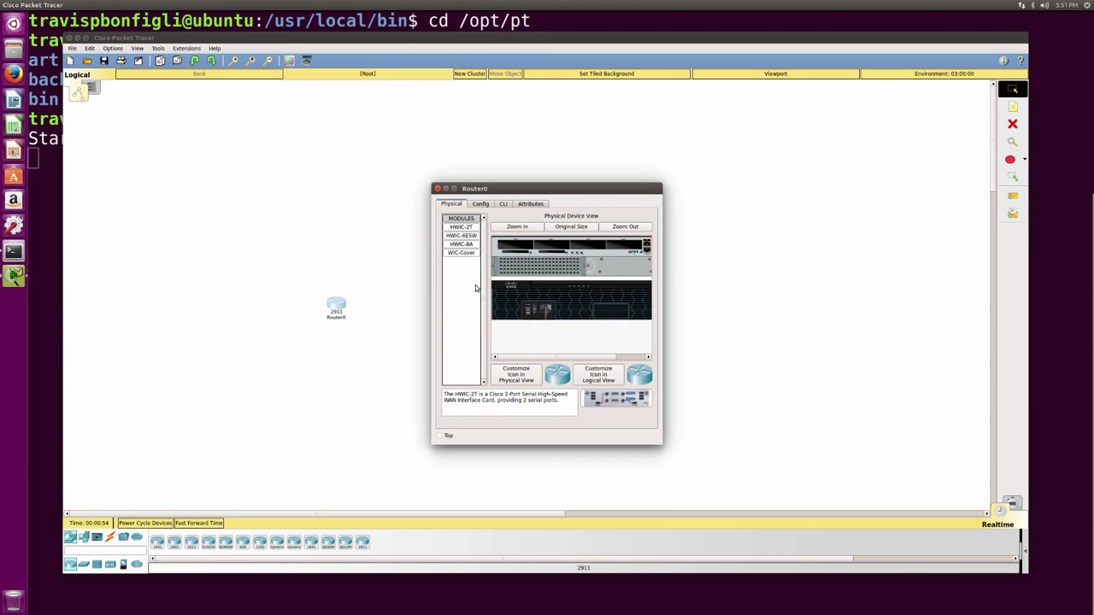
{"action": "left_click", "coordinate": [503, 205]}
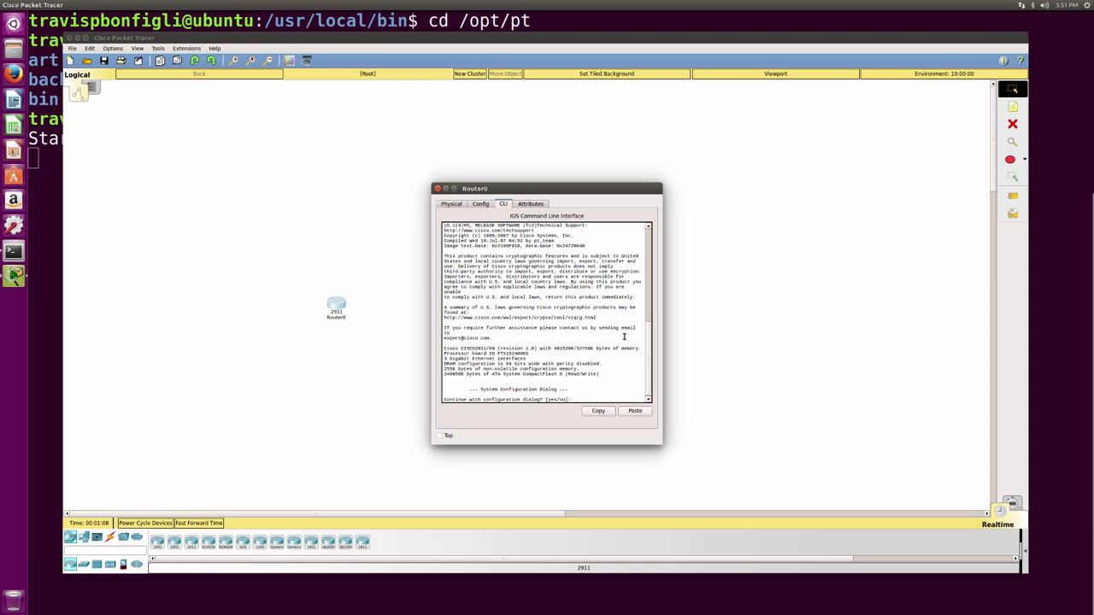
Step: Answer no to the initial configuration dialog to reach the Router> prompt
{"action": "type", "text": "no"}
{"action": "key", "text": "Return"}
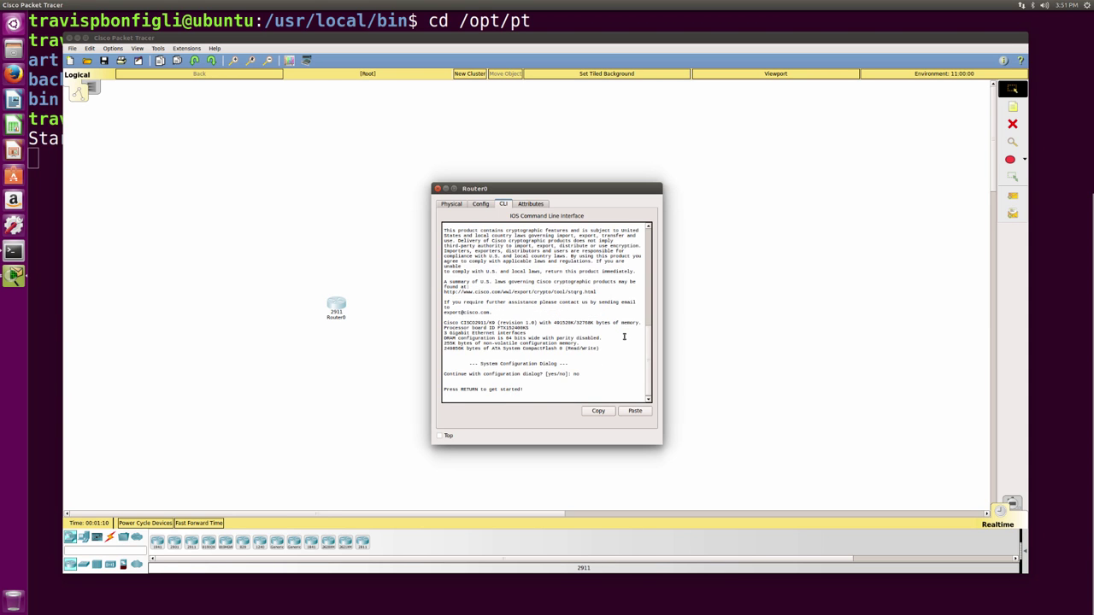
{"action": "key", "text": "Return"}
{"action": "key", "text": "Return"}
{"action": "key", "text": "Return"}
{"action": "key", "text": "Return"}
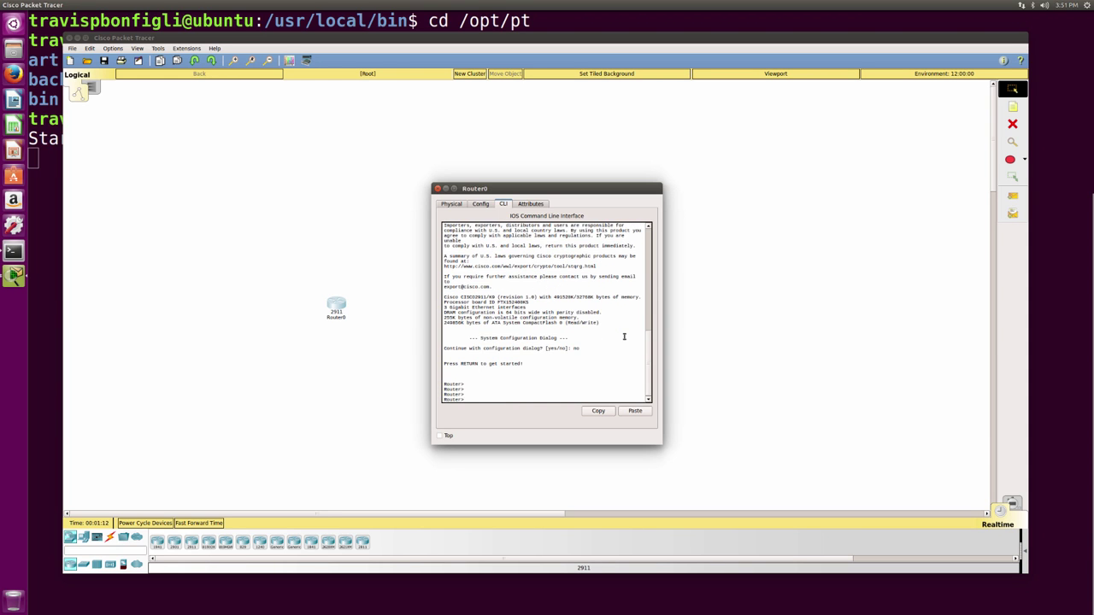
Step: Enter configuration mode with en and conf t, then set hostname R1
{"action": "type", "text": "en"}
{"action": "key", "text": "Return"}
{"action": "type", "text": "conf t"}
{"action": "key", "text": "Return"}
{"action": "type", "text": "host"}
{"action": "key", "text": "Tab"}
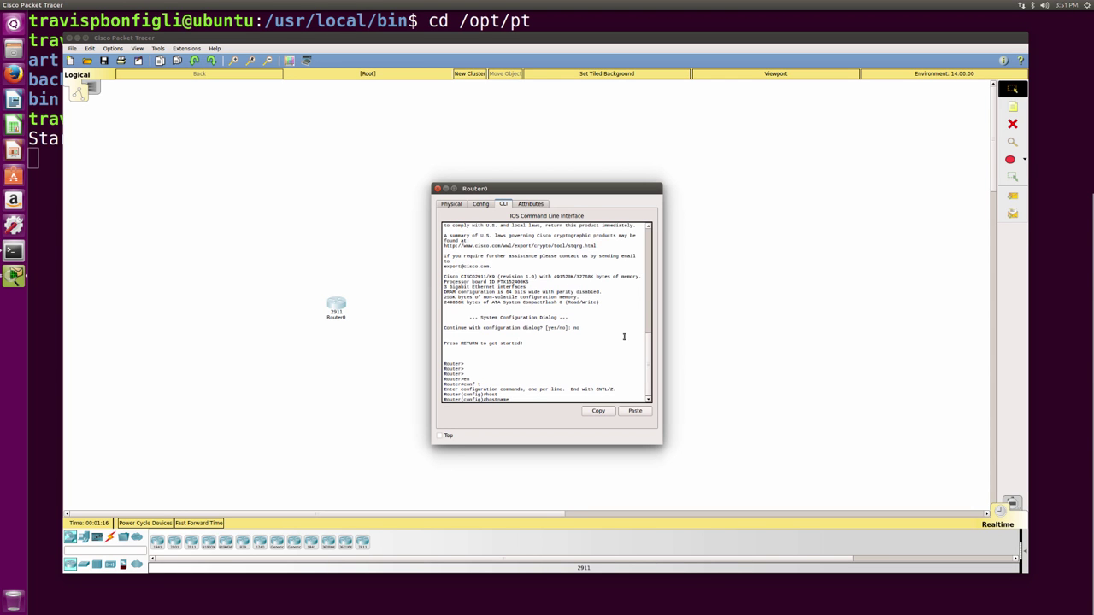
{"action": "type", "text": "R1"}
{"action": "key", "text": "Return"}
{"action": "key", "text": "Return"}
{"action": "key", "text": "Return"}
{"action": "key", "text": "Return"}
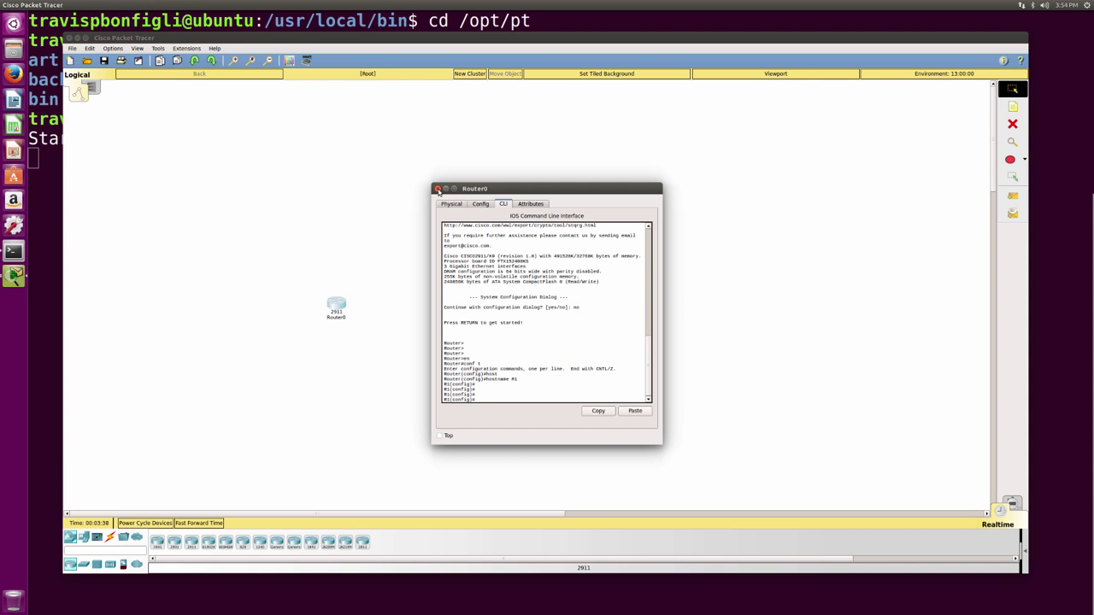
Step: Close Router0's configuration window
{"action": "left_click", "coordinate": [437, 189]}
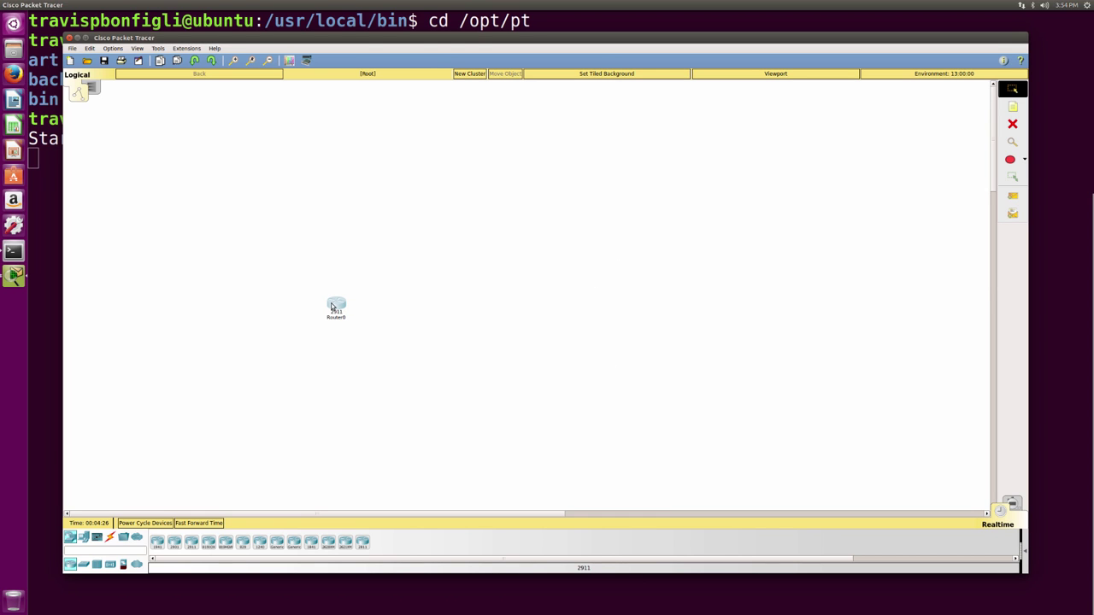
Step: Reopen Router0's CLI and enter router bgp ? to list AS numbers 1-65535
{"action": "left_click", "coordinate": [334, 307]}
{"action": "type", "text": "router bgp ?"}
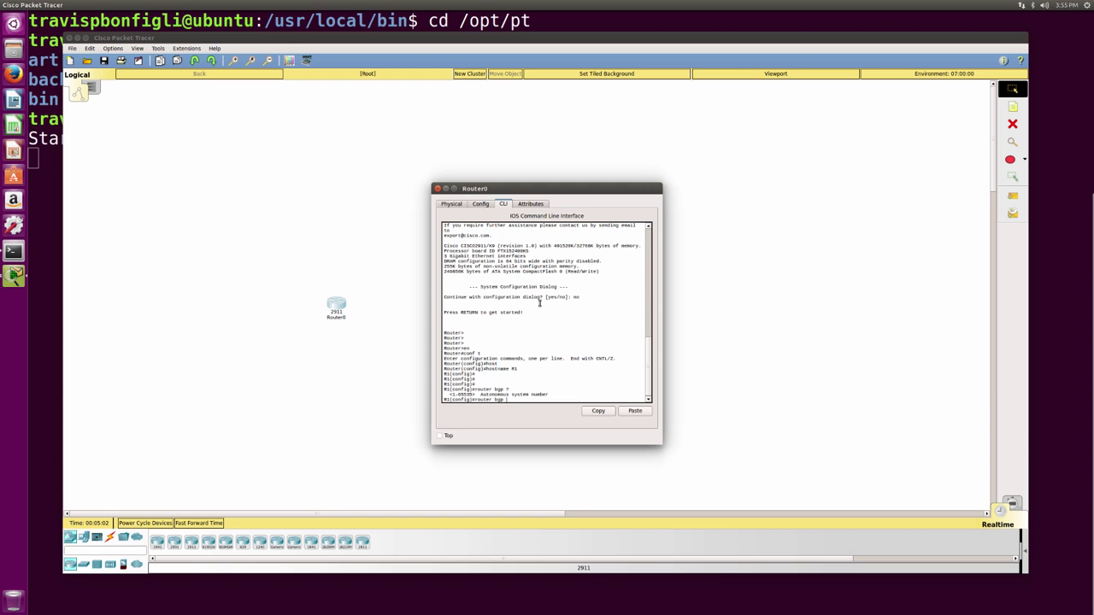
Step: Close R1's configuration window again
{"action": "left_click", "coordinate": [438, 188]}
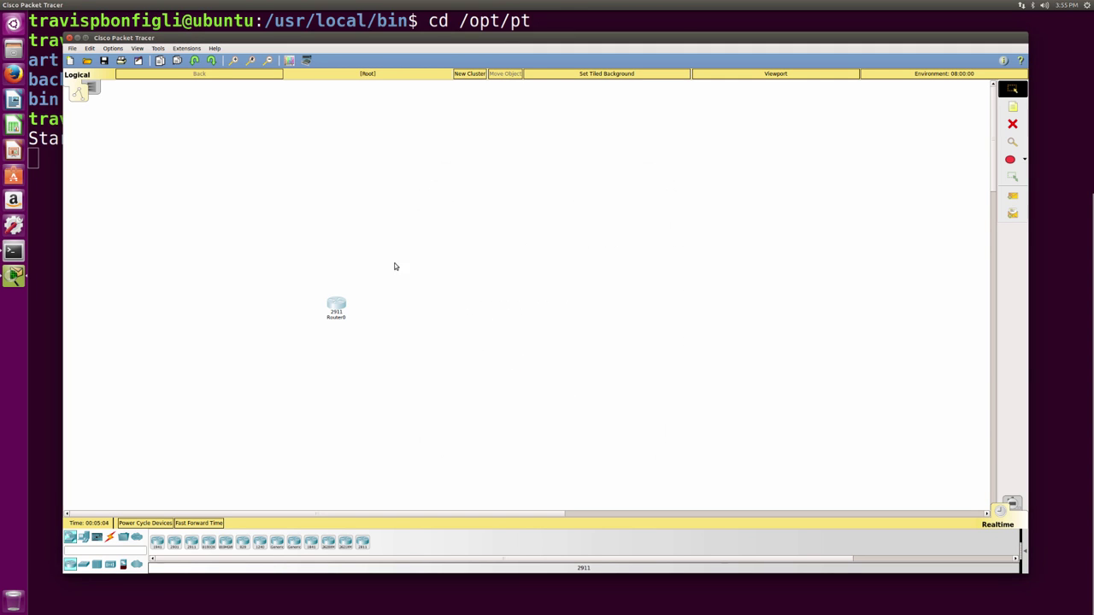